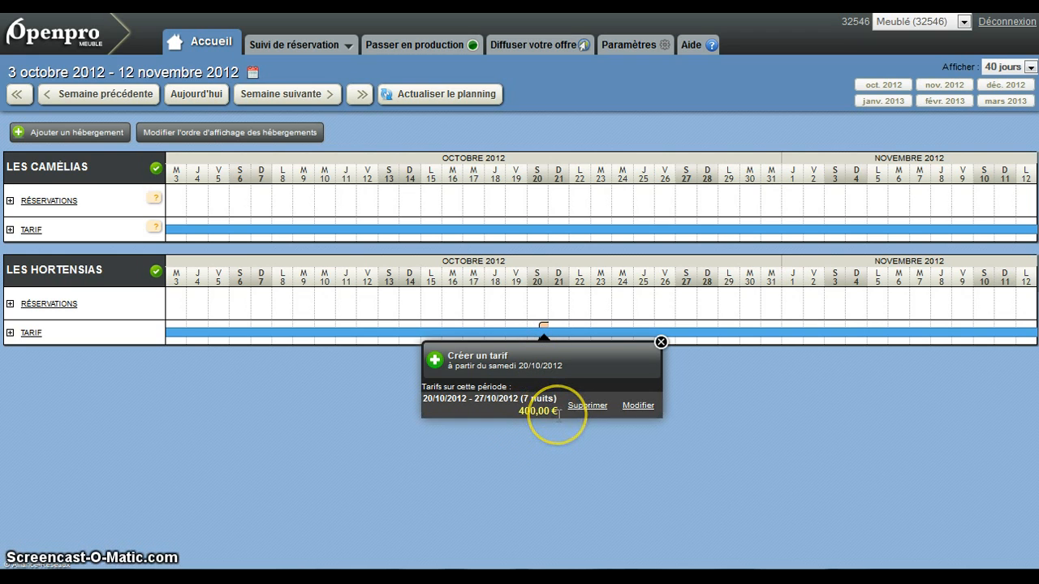
# - Add a 100 € discount to the Les Hortensias rate for 20/10/2012 to 27/10/2012 and save it
pyautogui.click(637, 406)
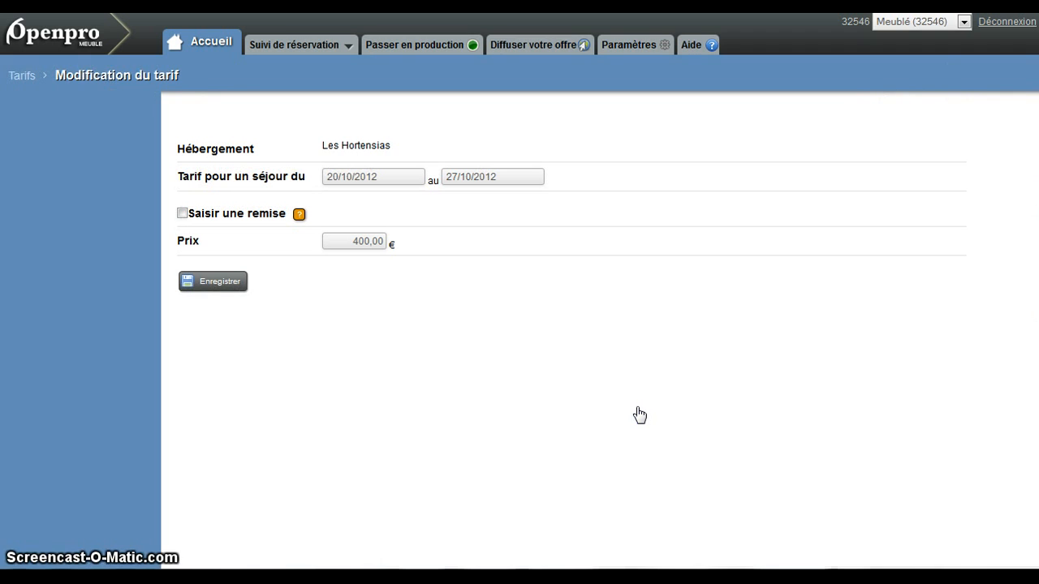
pyautogui.click(182, 213)
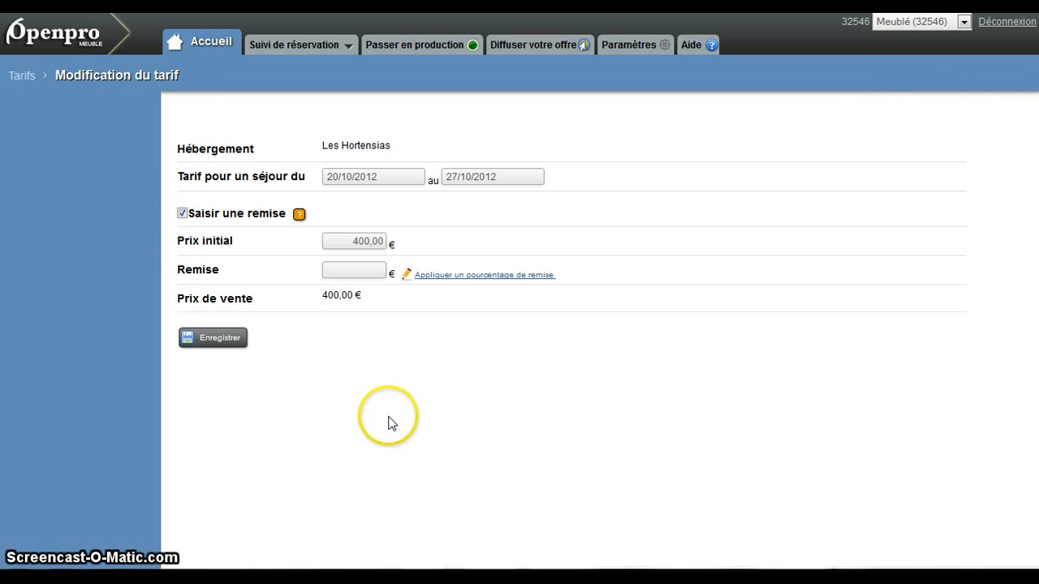
pyautogui.click(344, 270)
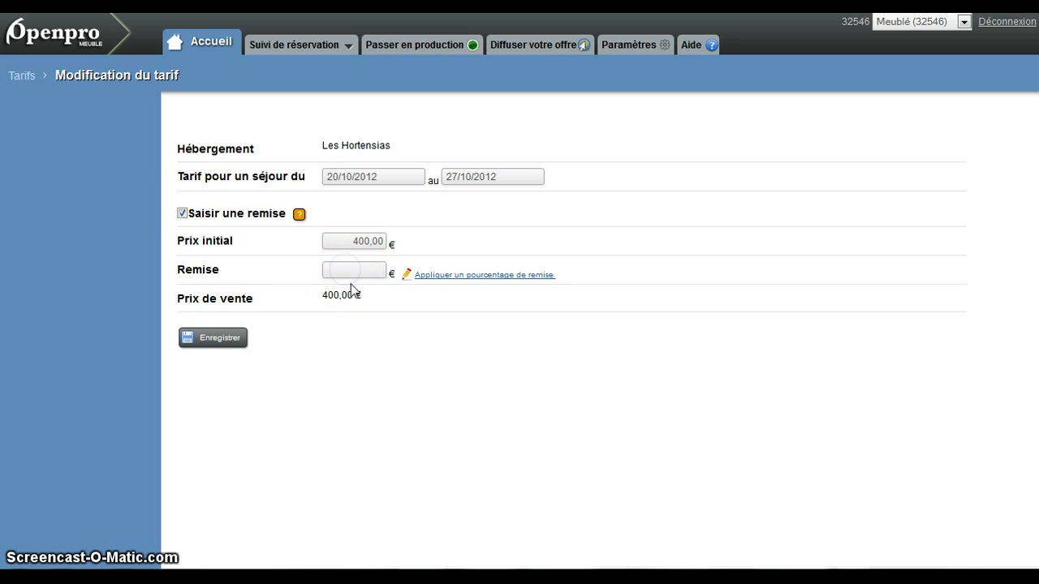
pyautogui.write('100')
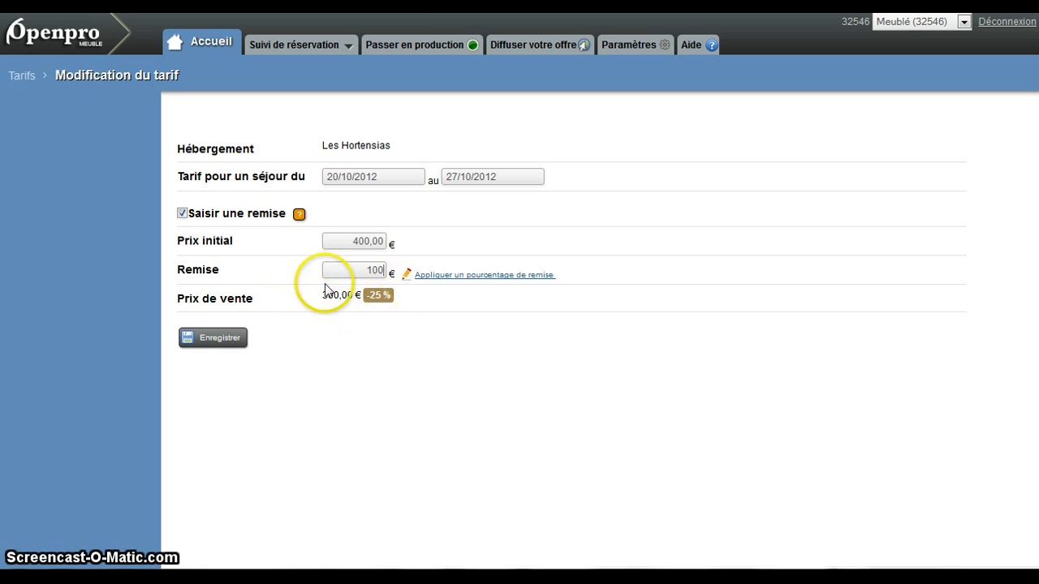
pyautogui.click(217, 340)
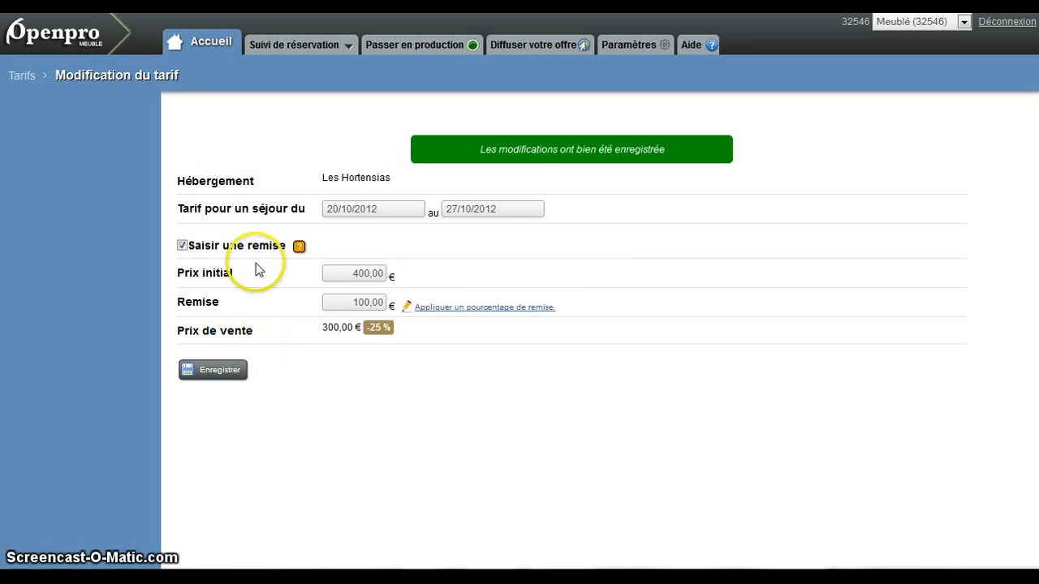
# - Return to the planning and check the discounted Les Hortensias rate starting 20/10/2012
pyautogui.click(209, 43)
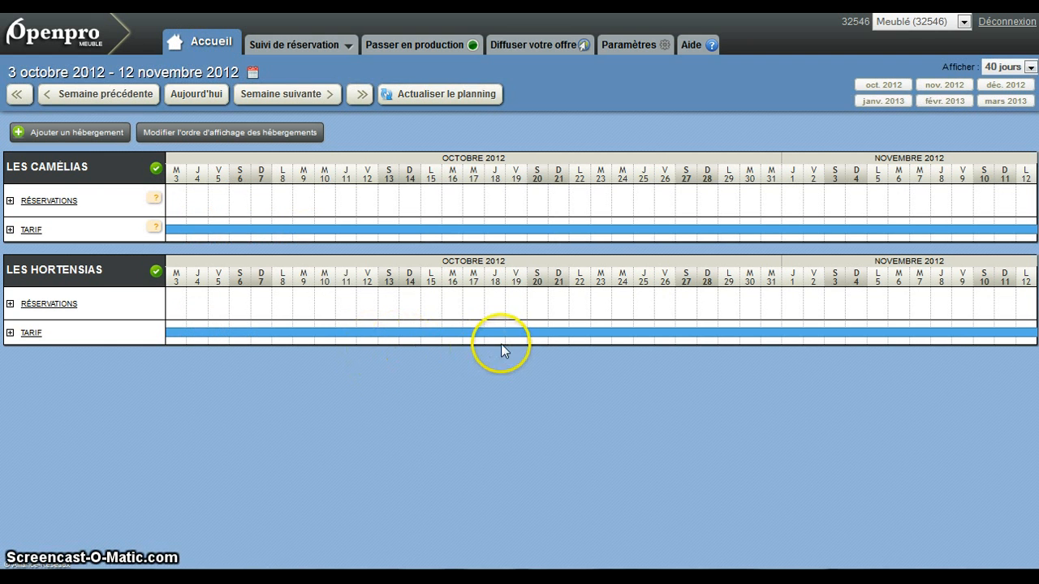
pyautogui.click(536, 330)
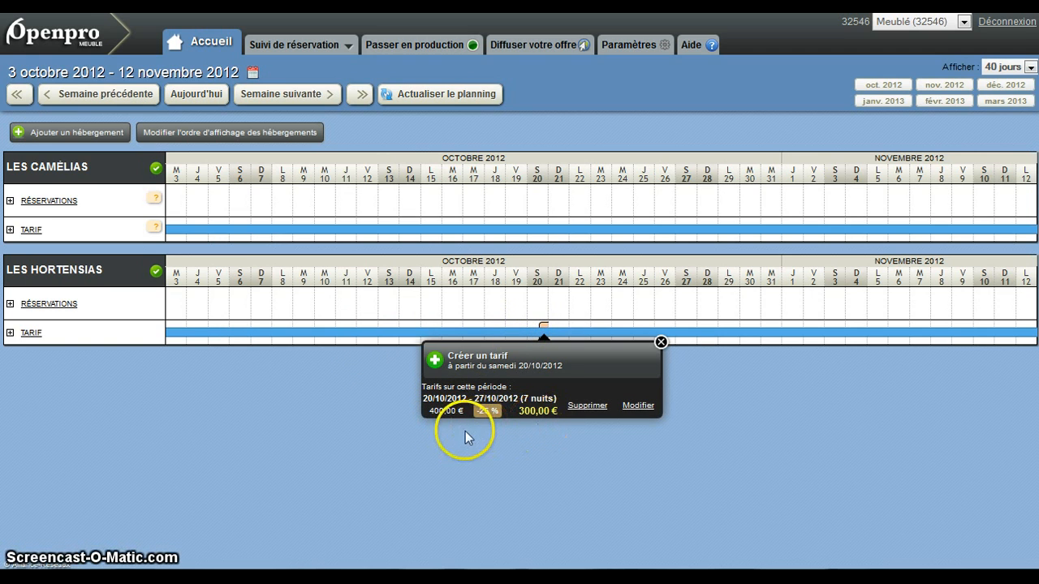
pyautogui.click(660, 342)
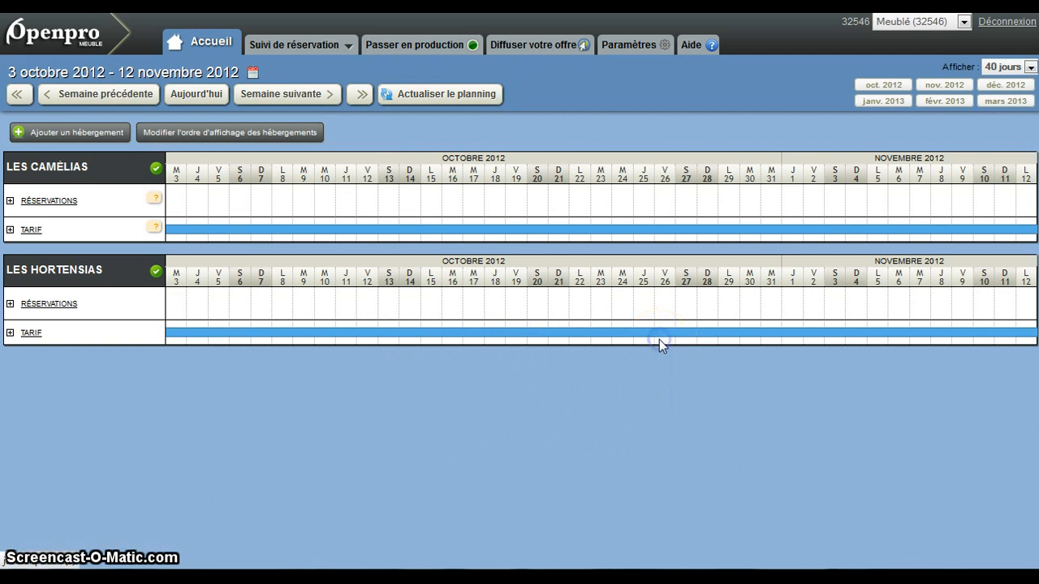
pyautogui.click(523, 386)
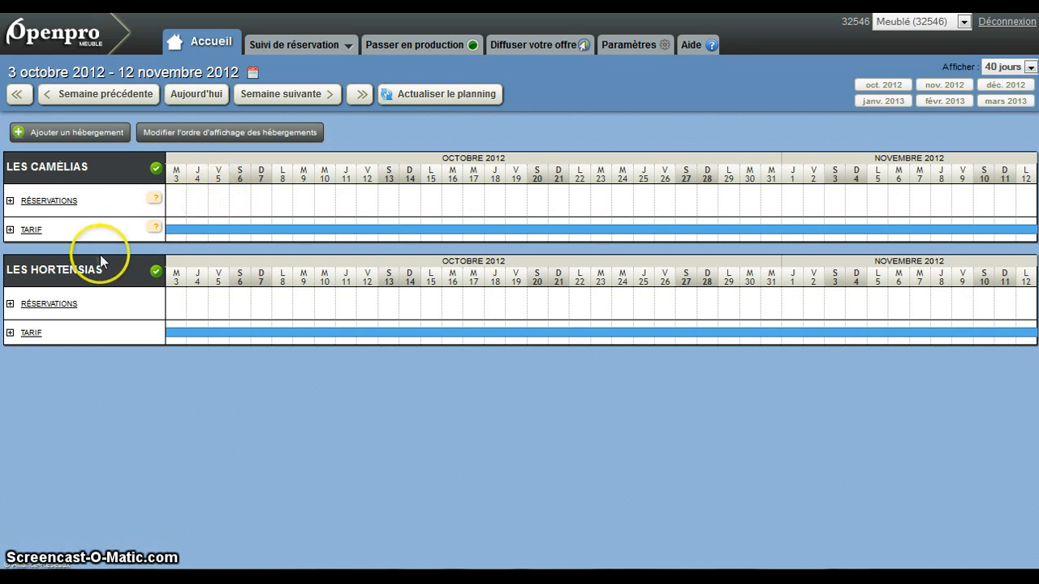
# - Start creating rates for Les Camélias with an application period from 03/11/2012 to 24/11/2012
pyautogui.click(29, 230)
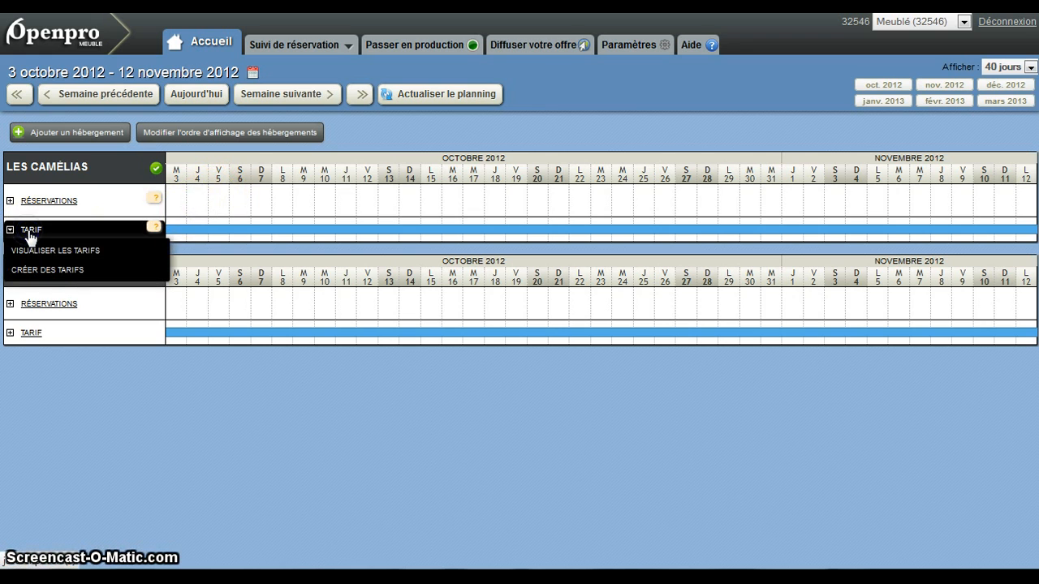
pyautogui.click(44, 274)
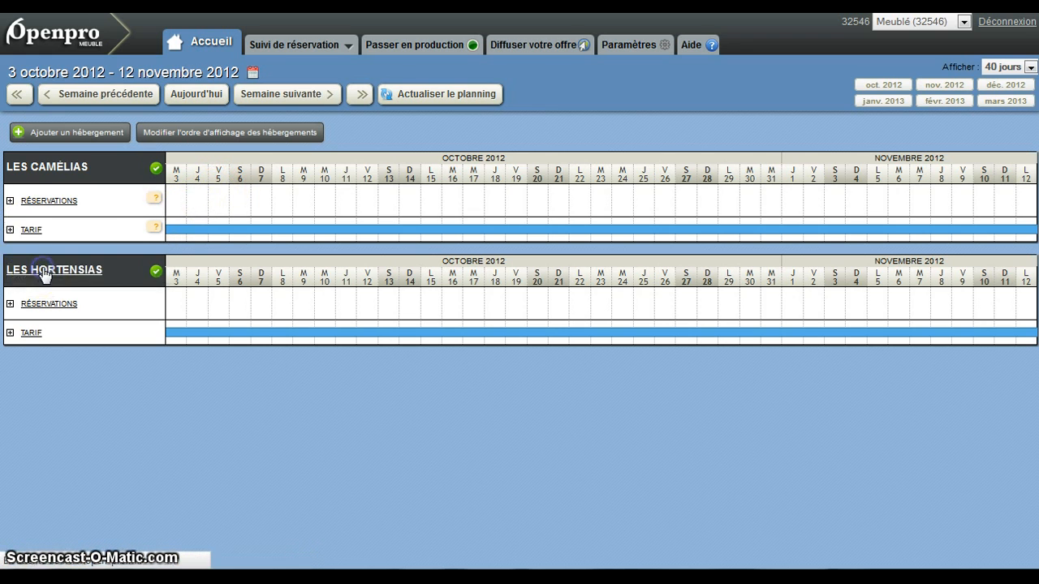
pyautogui.click(364, 235)
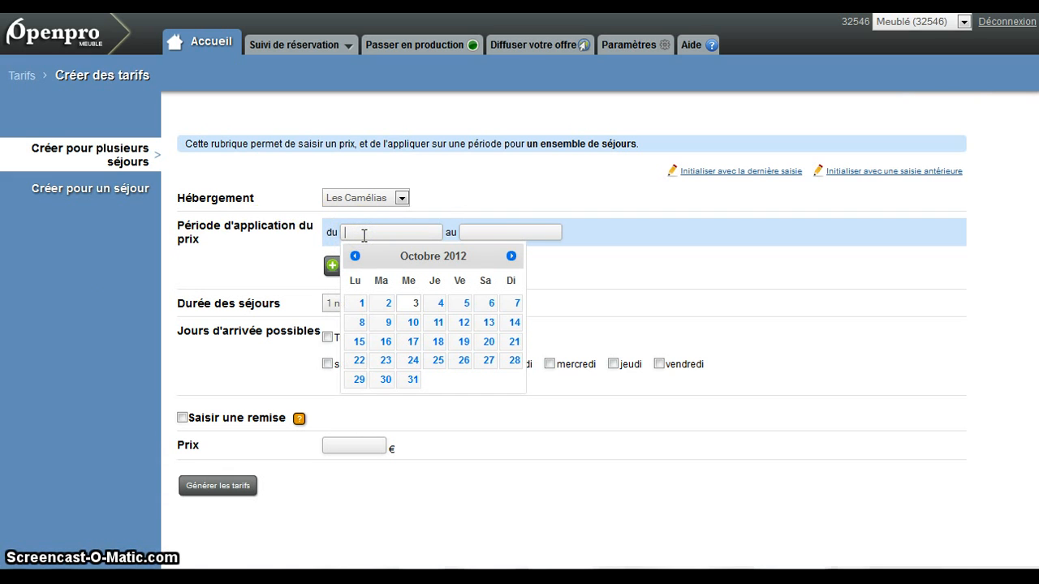
pyautogui.click(510, 256)
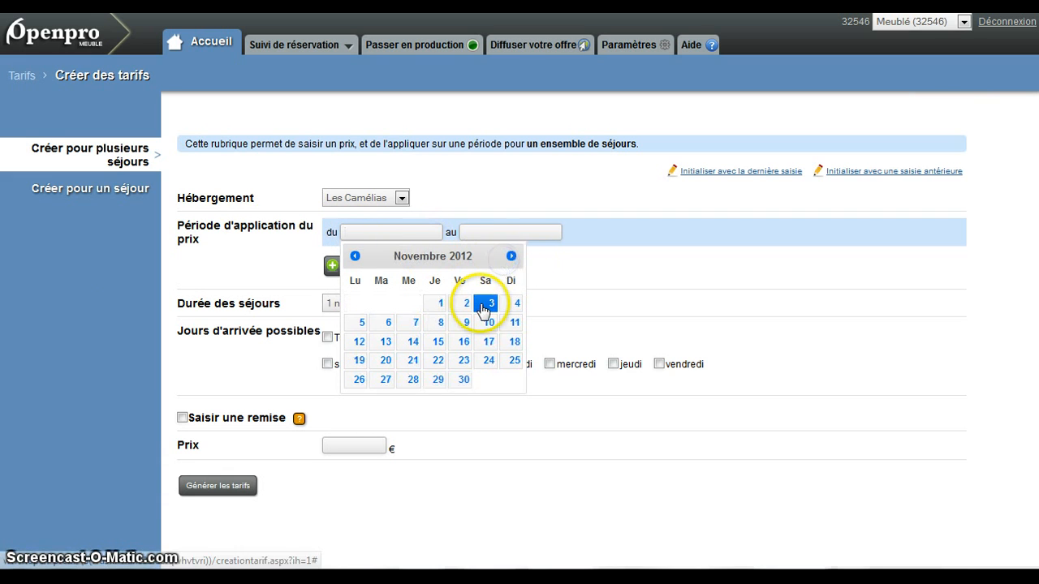
pyautogui.click(486, 305)
pyautogui.click(475, 231)
pyautogui.click(607, 362)
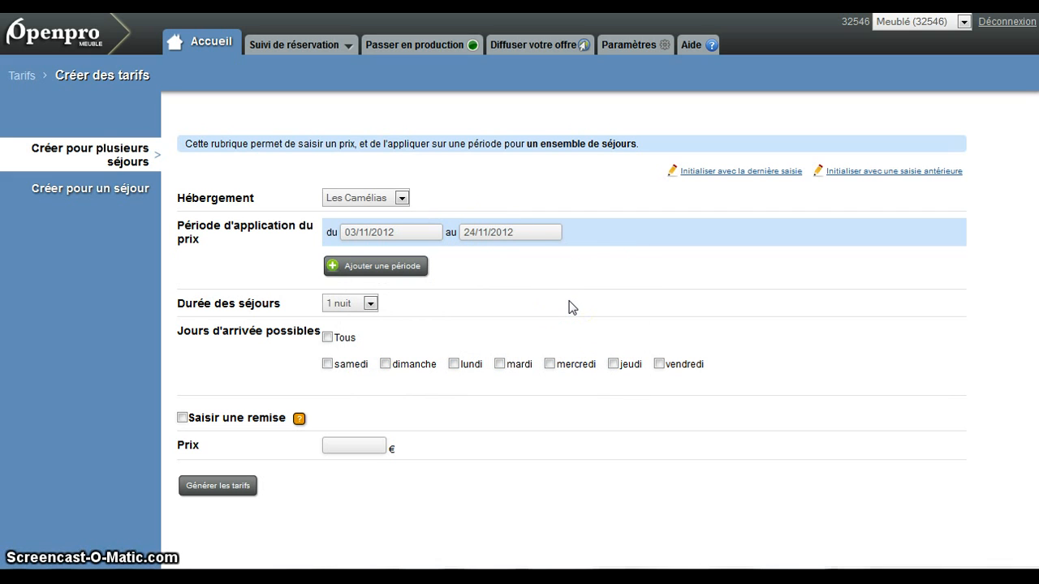
# - Set the Les Camélias stay duration to 7 nuits and allow arrivals on samedi only
pyautogui.click(370, 304)
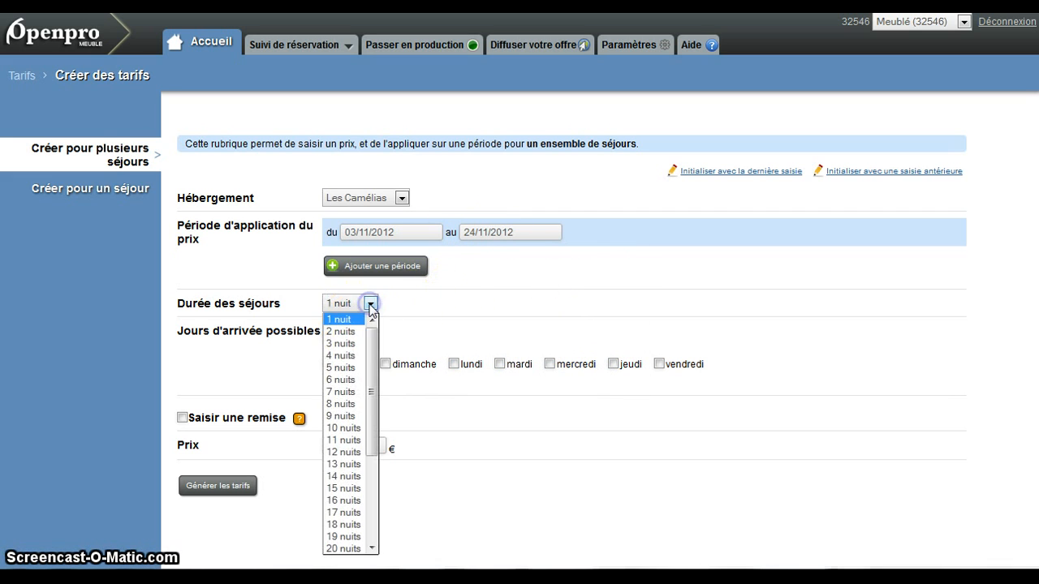
pyautogui.click(347, 393)
pyautogui.click(327, 364)
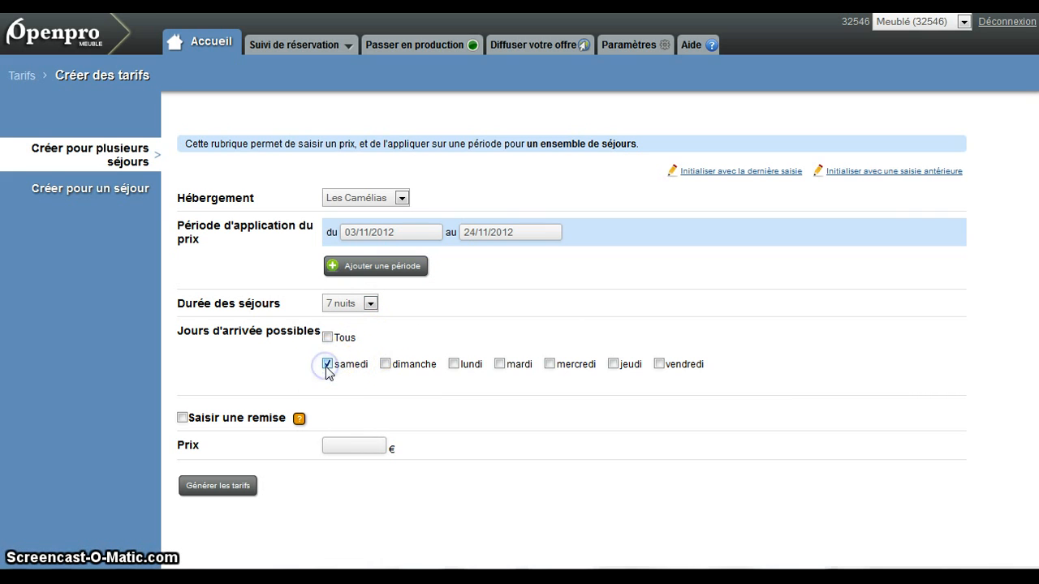
# - Give the Les Camélias rates an initial price of 500 € with a 25 % discount, and generate and confirm them
pyautogui.click(182, 418)
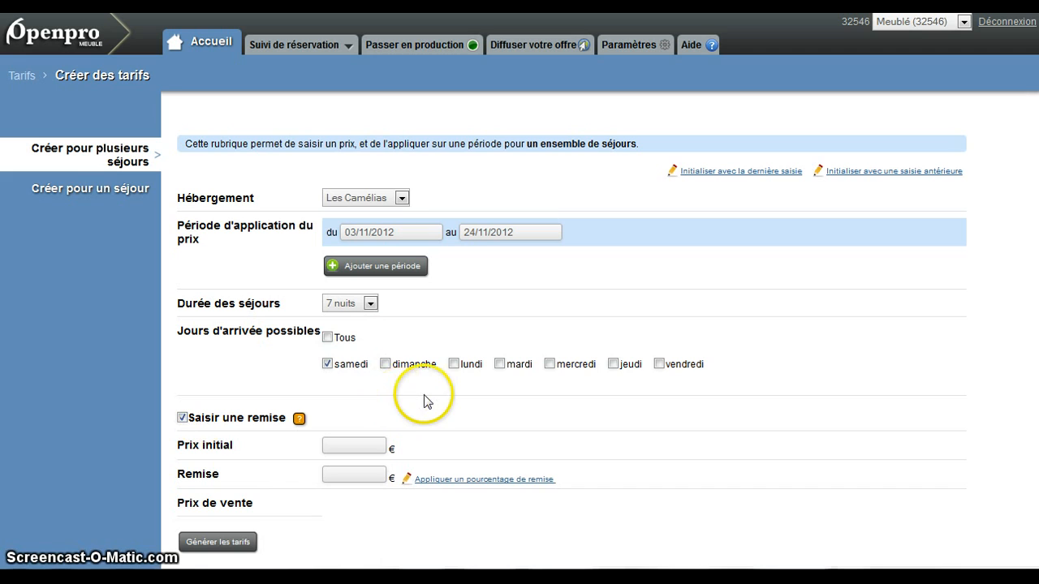
pyautogui.click(371, 444)
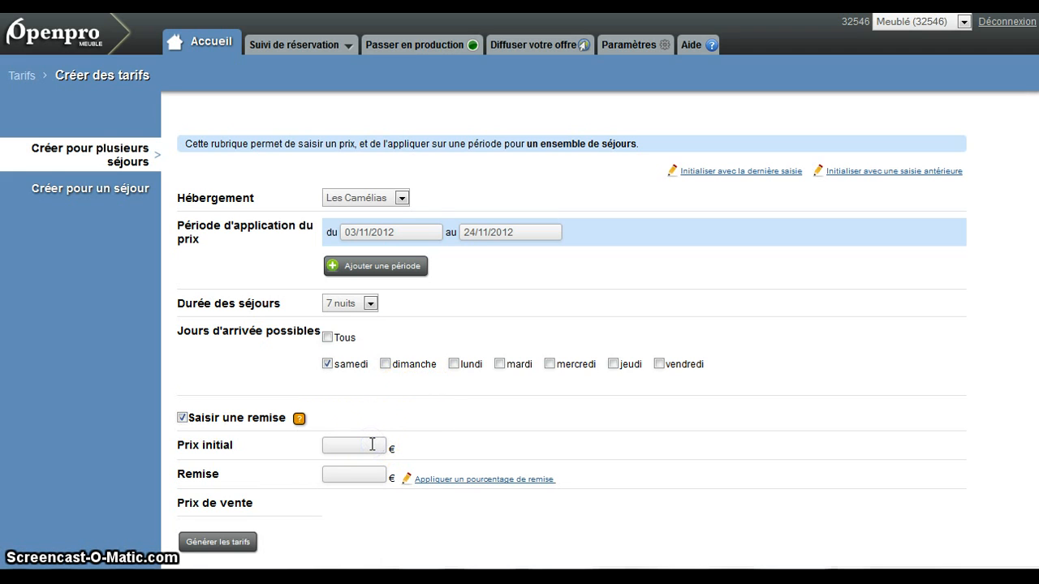
pyautogui.write('500')
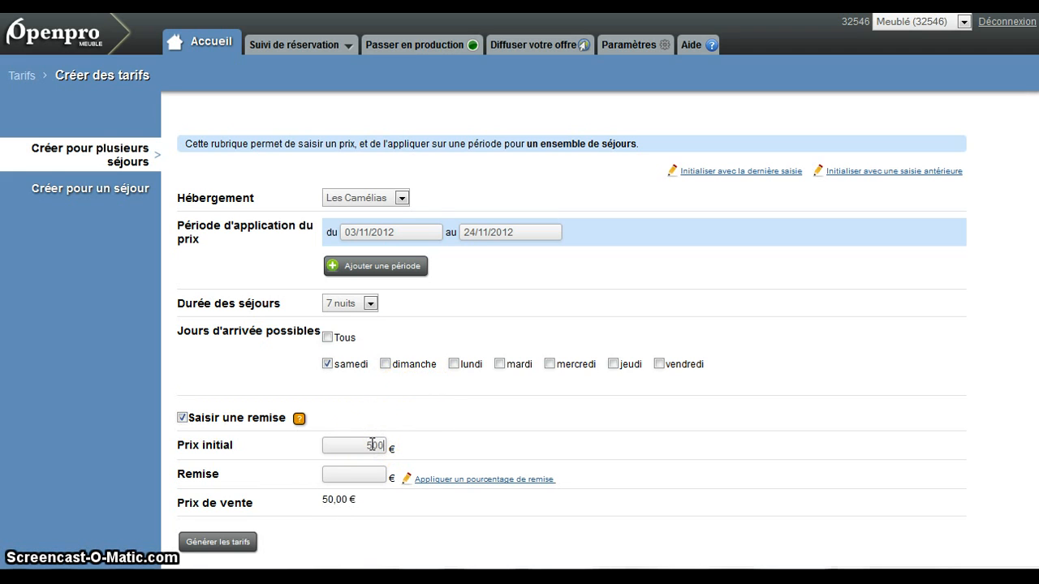
pyautogui.click(365, 477)
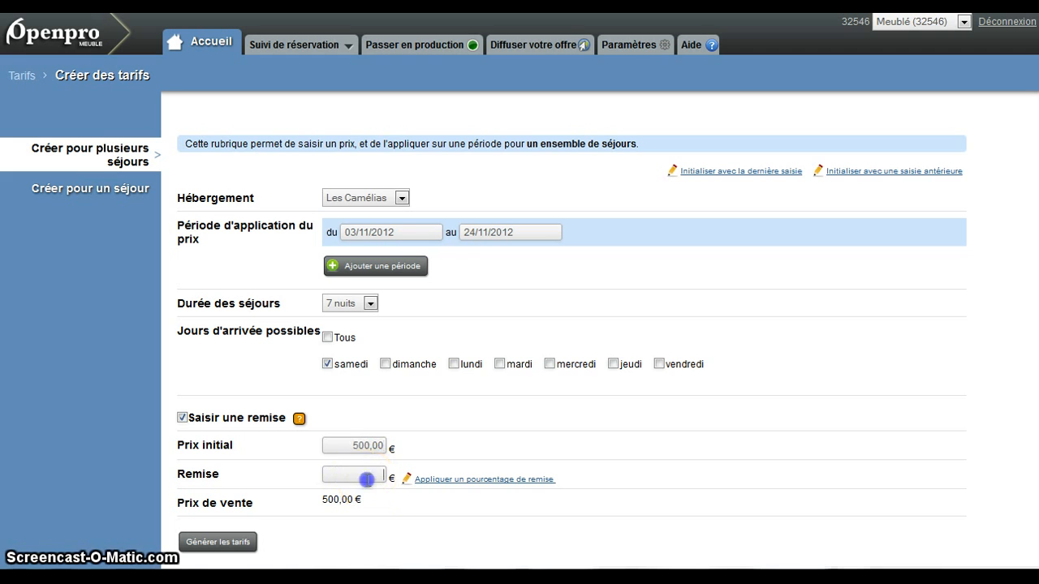
pyautogui.click(479, 480)
pyautogui.click(351, 501)
pyautogui.write('25')
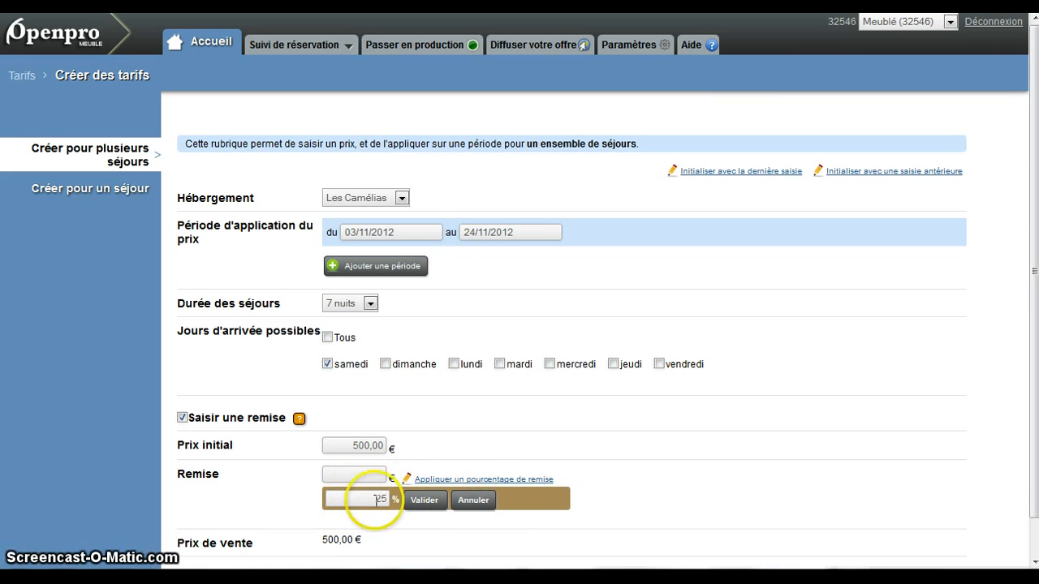
pyautogui.click(424, 500)
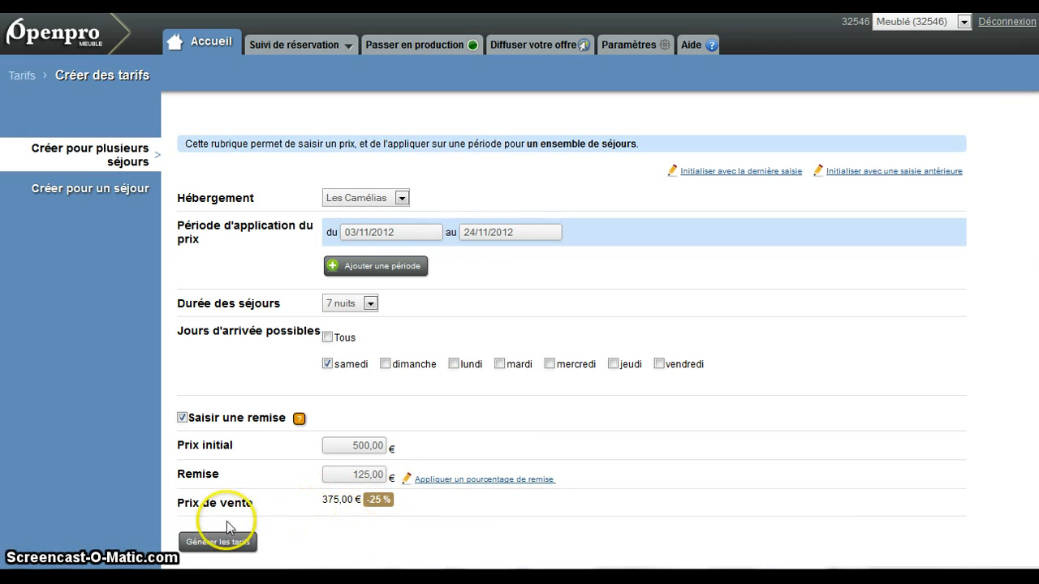
pyautogui.click(210, 548)
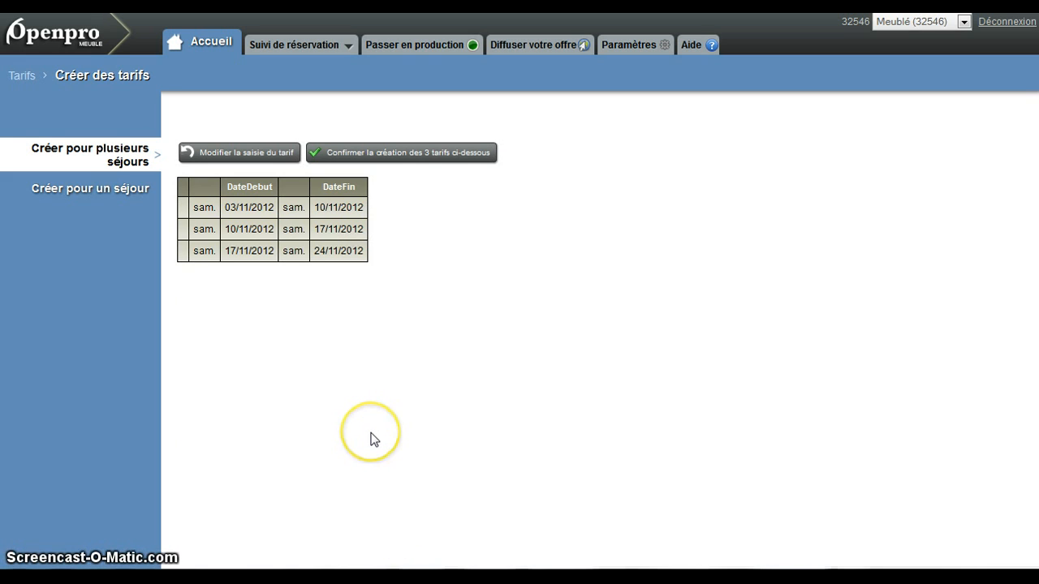
pyautogui.click(392, 160)
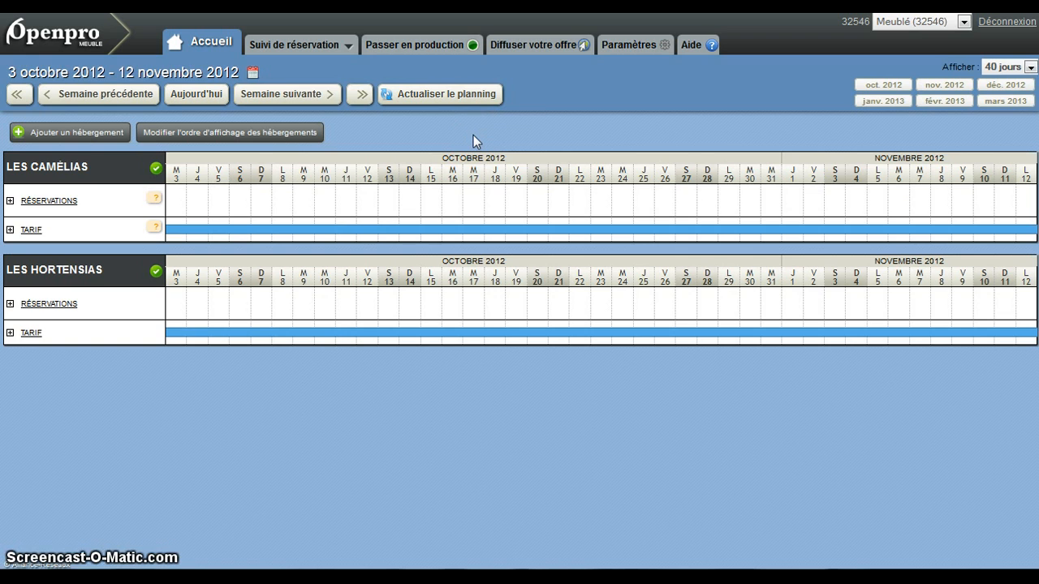
# - Look up the rates of Les Camélias from 03/10/2012 for all start days and any duration
pyautogui.click(33, 230)
pyautogui.click(70, 251)
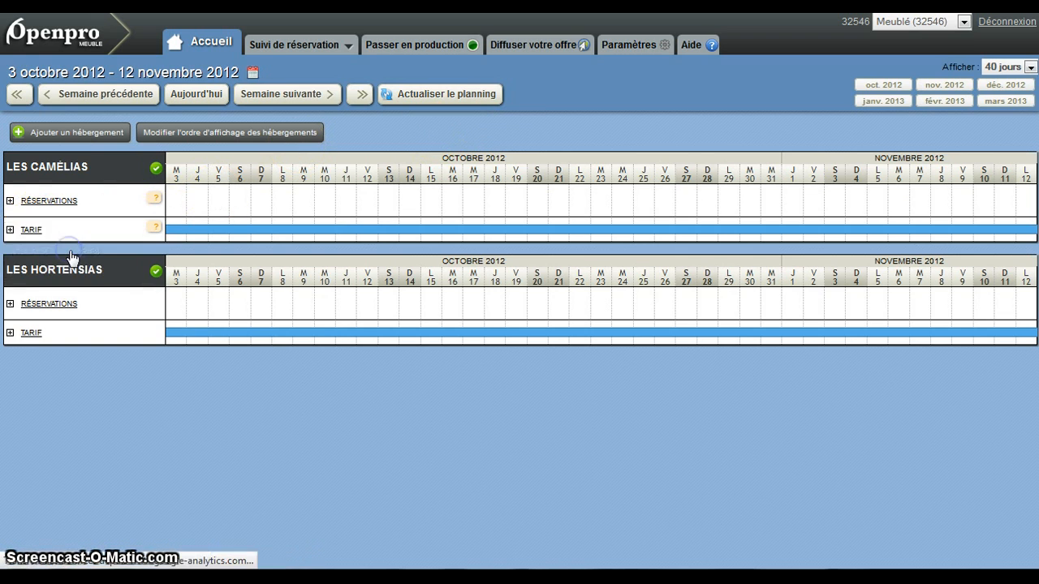
pyautogui.click(360, 325)
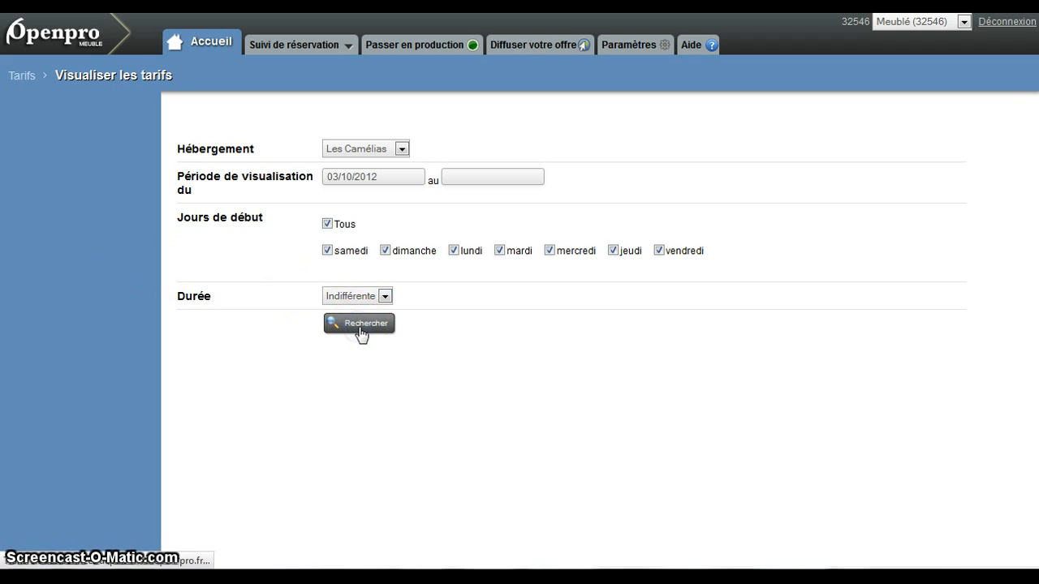
pyautogui.scroll(-2, 782, 268)
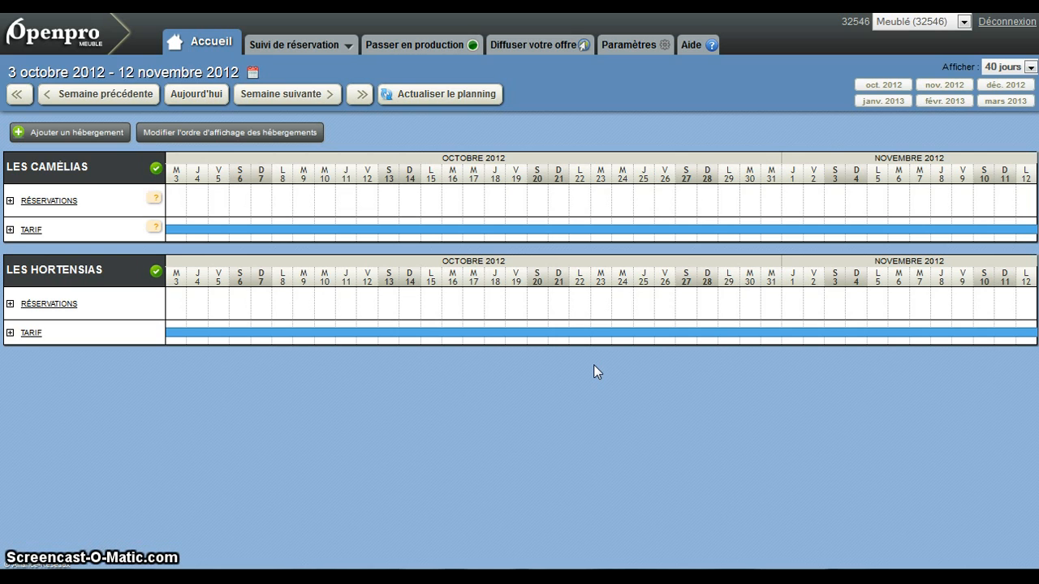
# - Start creating rates for Les Hortensias with an application period from 06/10/2012 to 24/11/2012
pyautogui.click(30, 334)
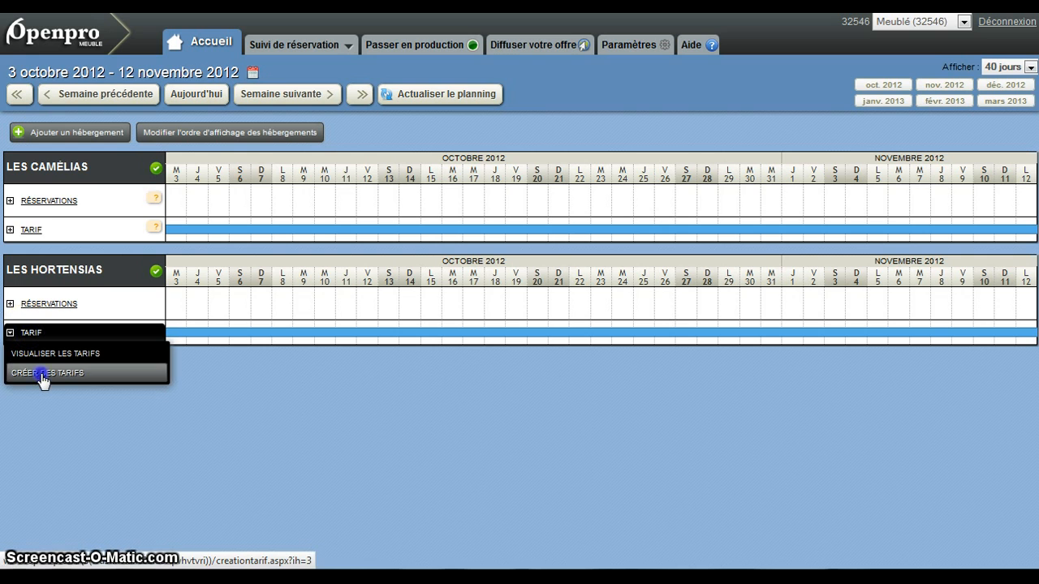
pyautogui.click(41, 375)
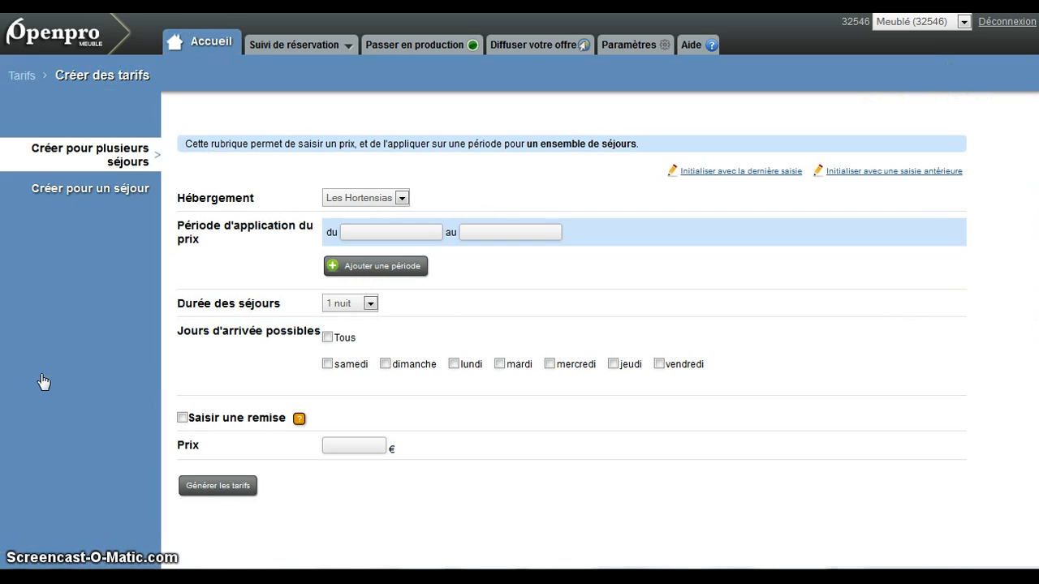
pyautogui.click(393, 233)
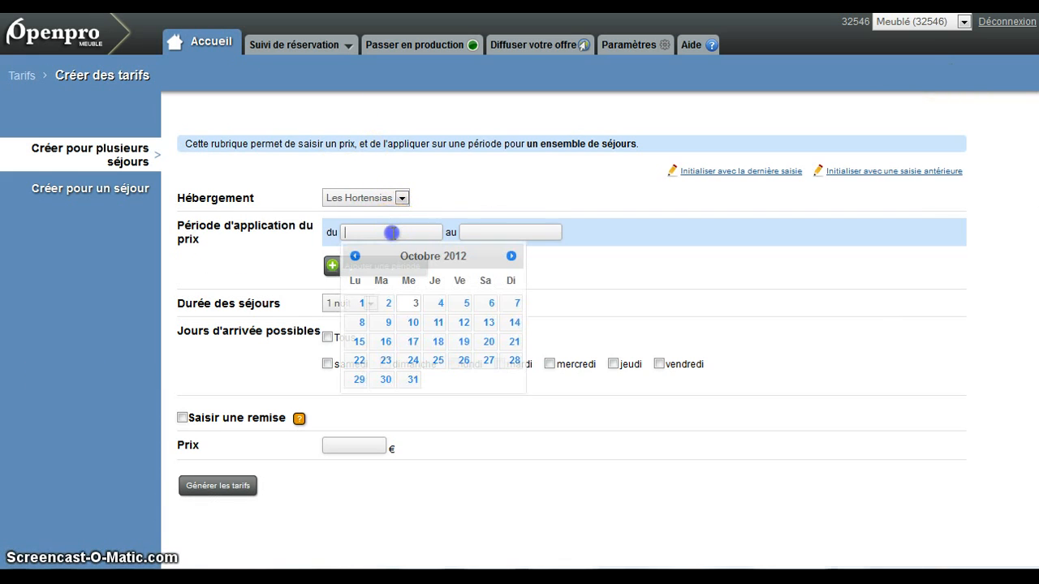
pyautogui.click(490, 303)
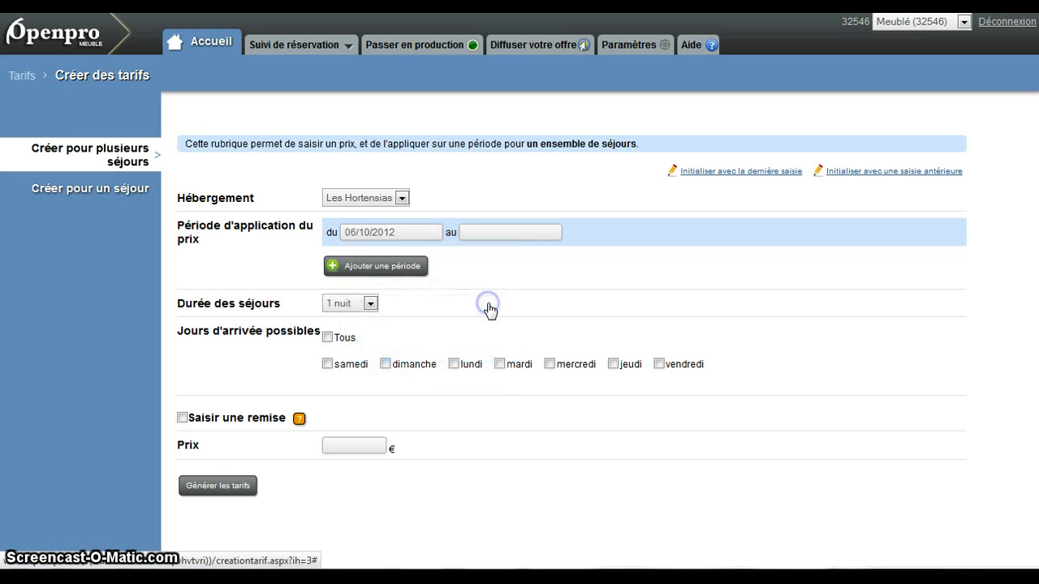
pyautogui.click(483, 234)
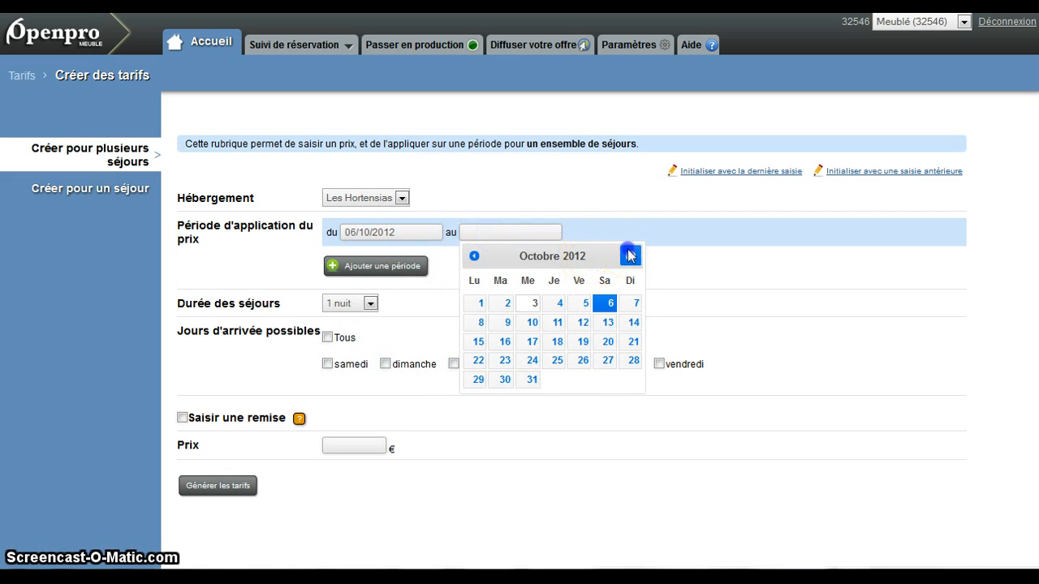
pyautogui.click(630, 256)
pyautogui.click(608, 361)
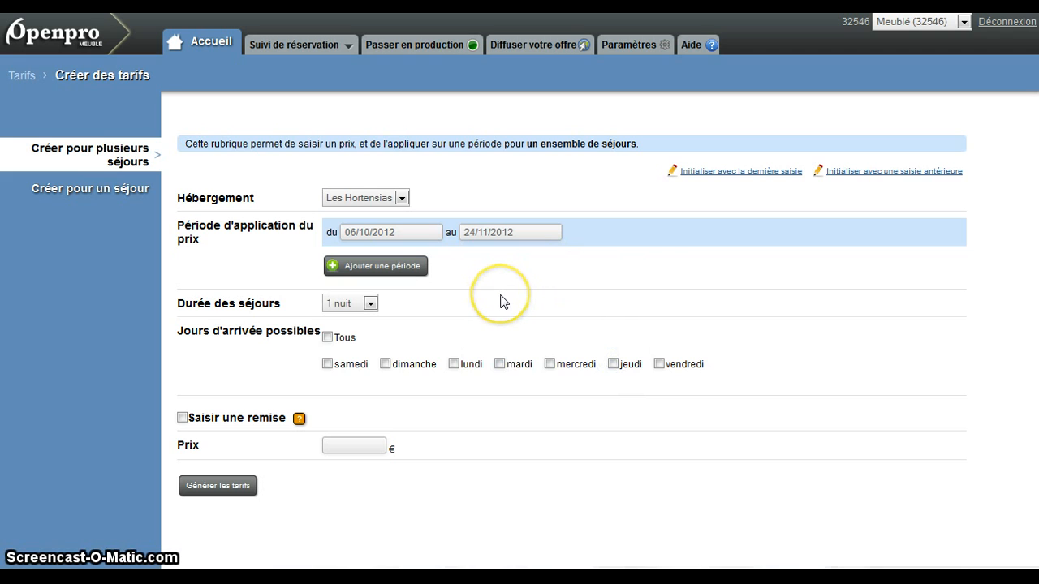
# - Set the Les Hortensias stay duration to 14 nuits and allow arrivals on samedi only
pyautogui.click(344, 303)
pyautogui.click(345, 479)
pyautogui.click(334, 364)
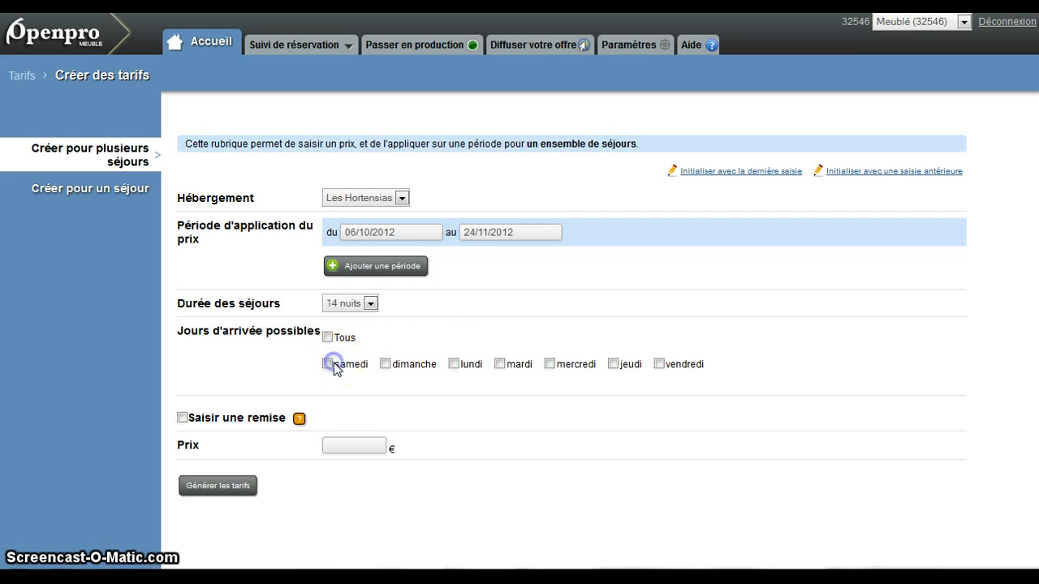
# - Give the Les Hortensias rates an initial price of 800 € with a 50 € discount, and generate and confirm them
pyautogui.click(182, 418)
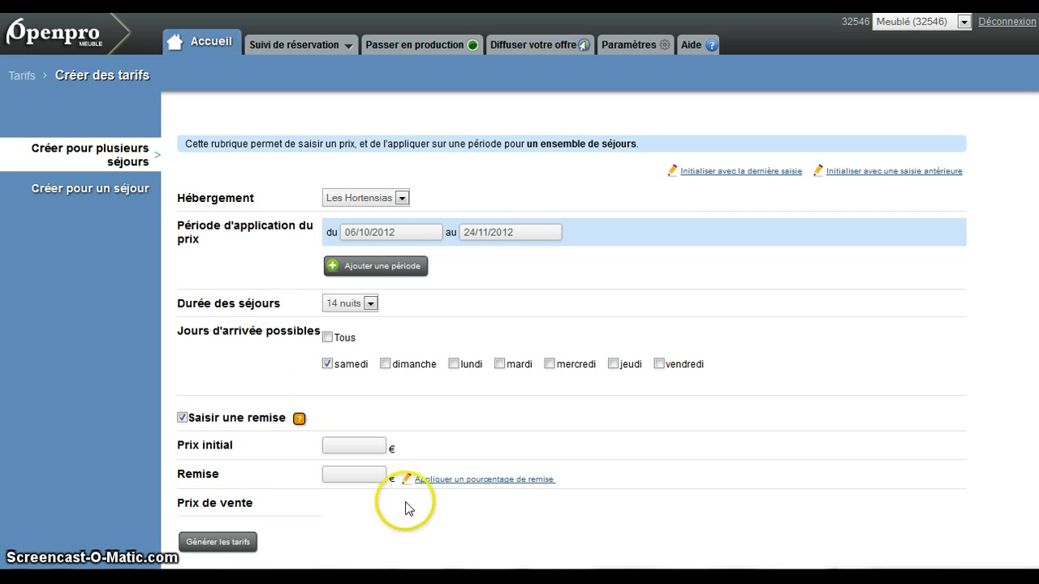
pyautogui.click(354, 443)
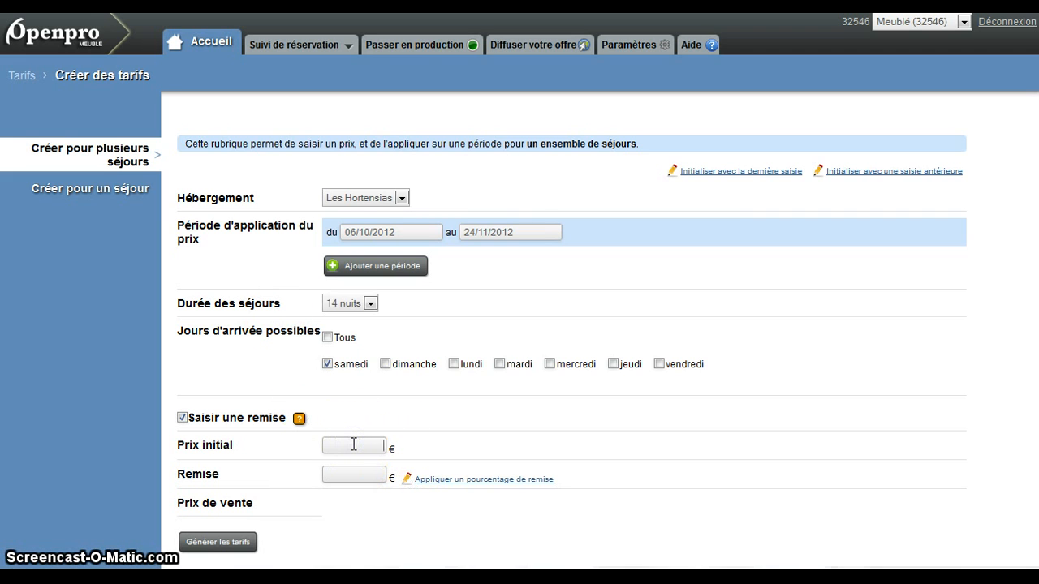
pyautogui.write('800')
pyautogui.click(341, 472)
pyautogui.write('50')
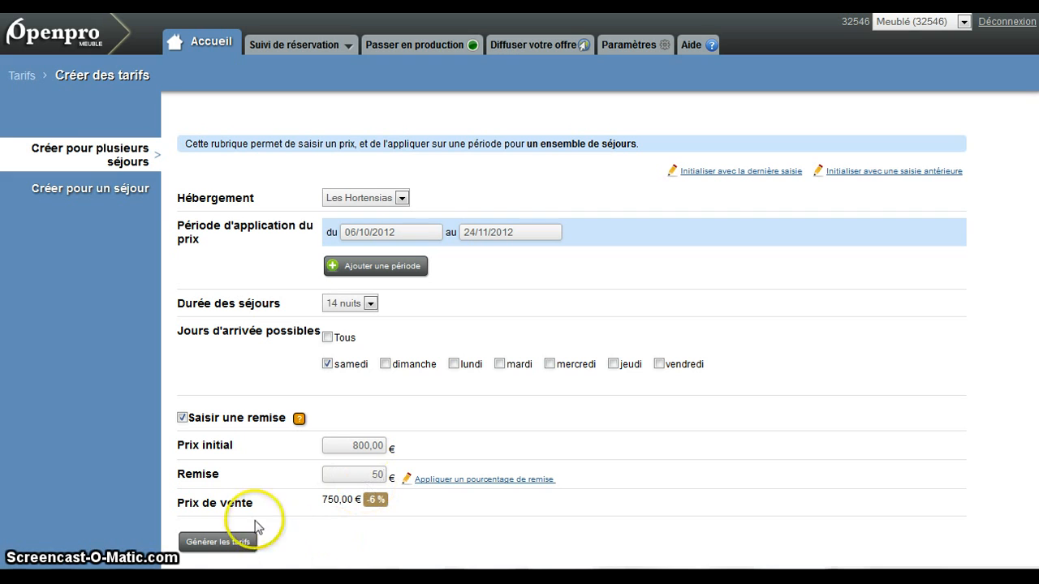
pyautogui.click(220, 544)
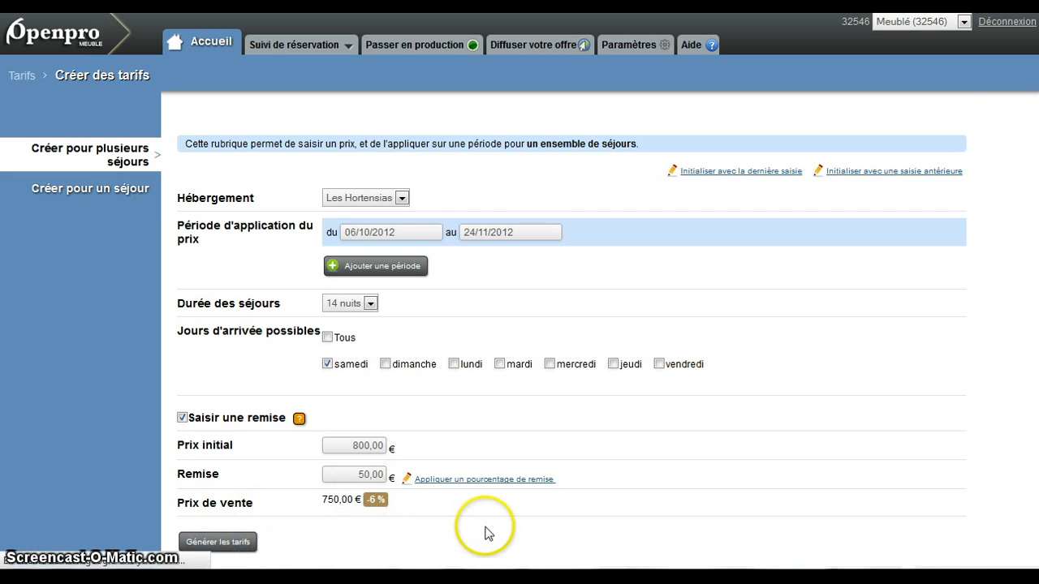
pyautogui.click(403, 165)
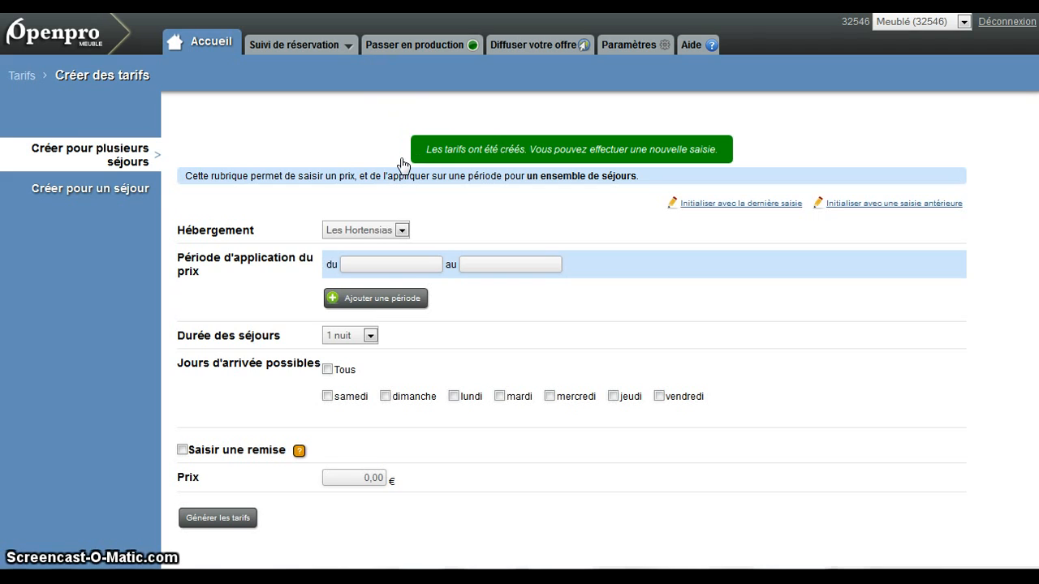
# - Check the Les Camélias price in the planning widget preview for an arrival on samedi 10 novembre 2012
pyautogui.click(120, 404)
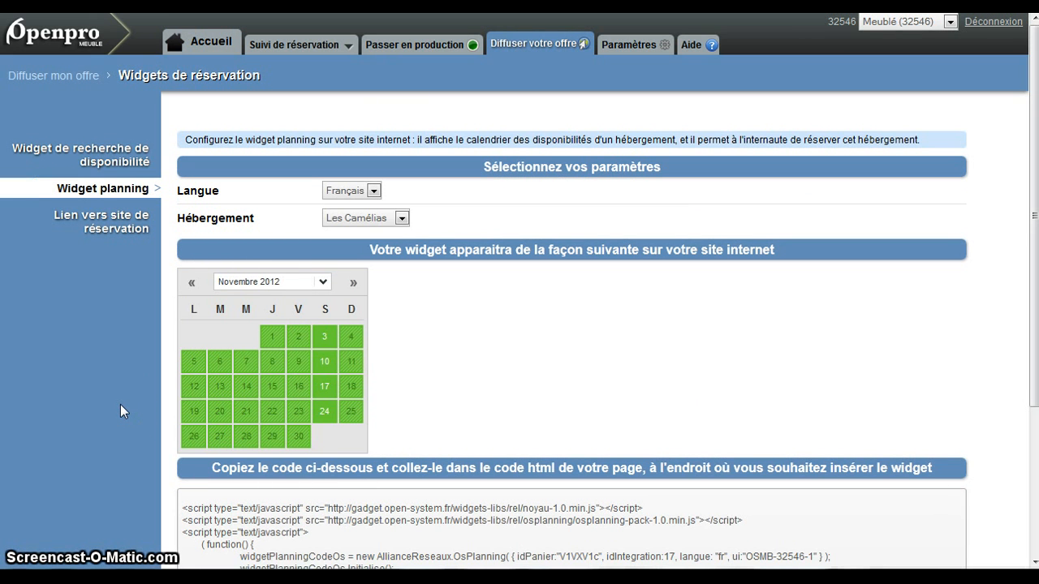
pyautogui.click(476, 345)
pyautogui.click(325, 367)
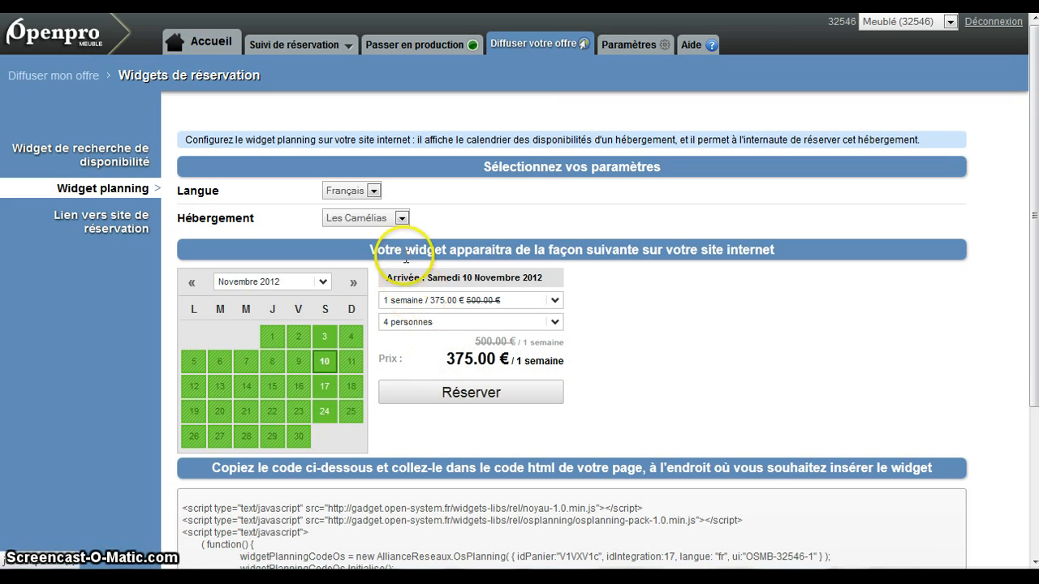
# - Check the Les Hortensias price in the planning widget preview for a 2-week stay arriving samedi 13 octobre 2012
pyautogui.click(401, 217)
pyautogui.click(375, 245)
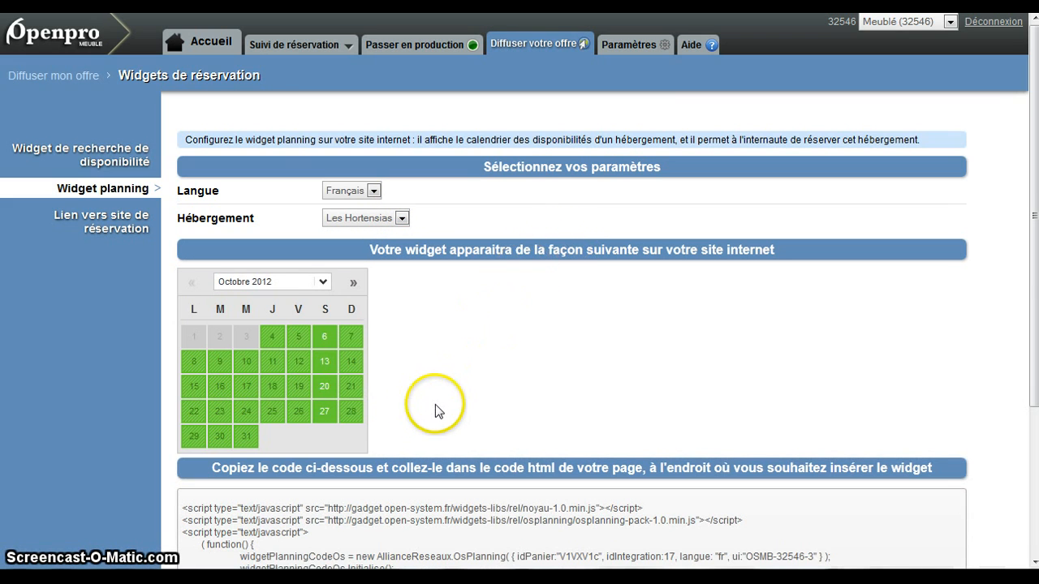
pyautogui.click(325, 361)
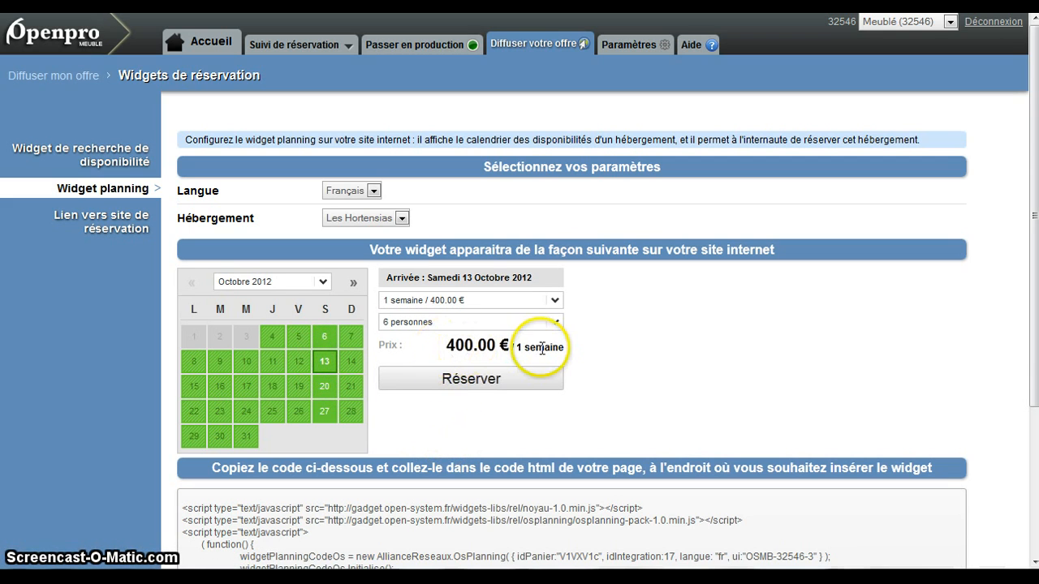
pyautogui.click(555, 300)
pyautogui.click(478, 362)
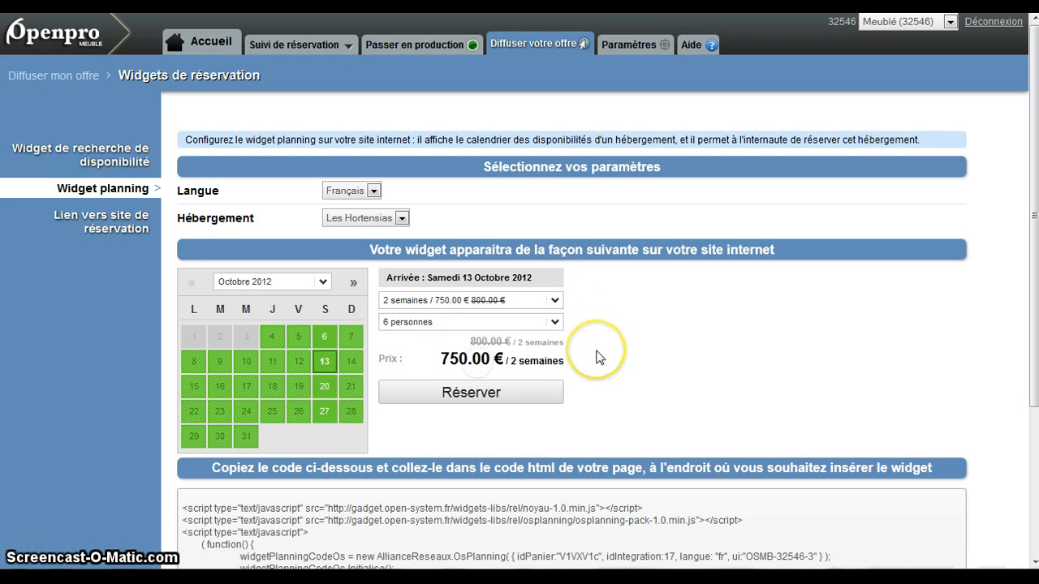